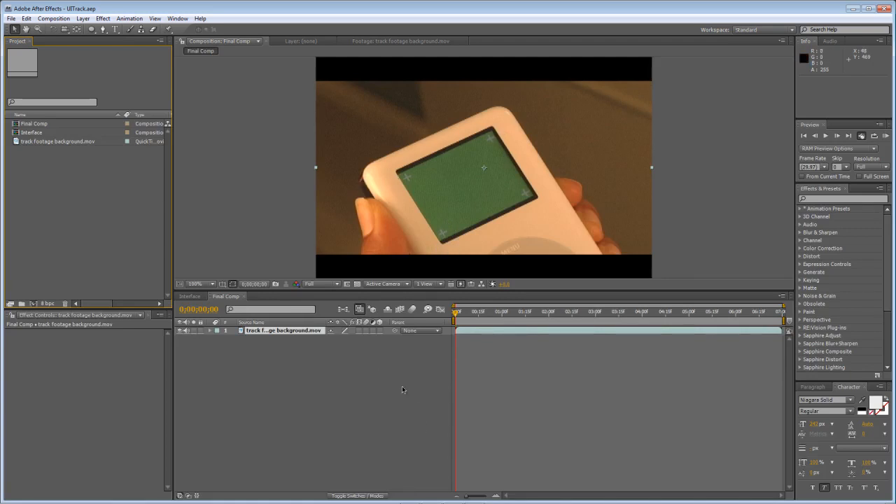
- Switch to Mocha for After Effects and start it from the welcome screen
mouse_move(406, 502)
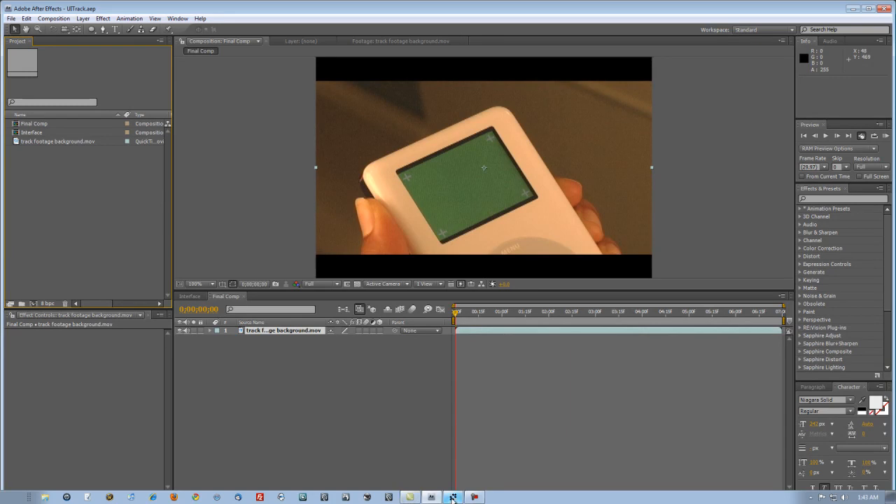
click(452, 497)
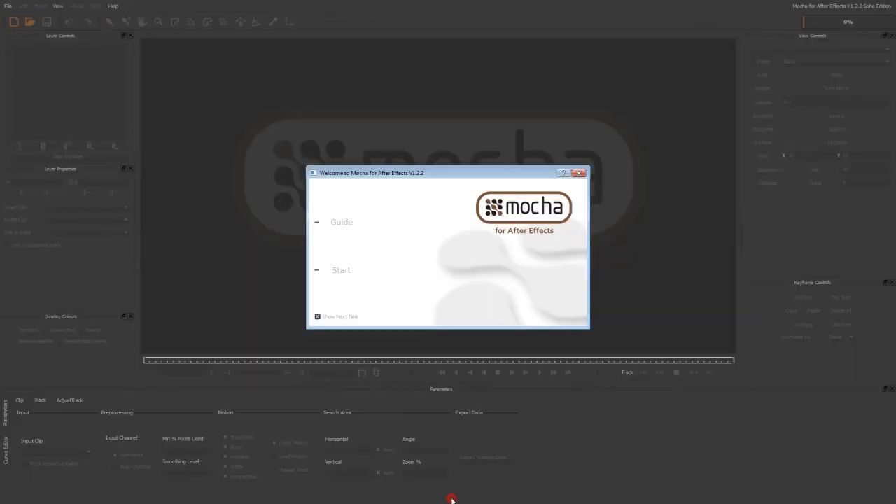
click(337, 269)
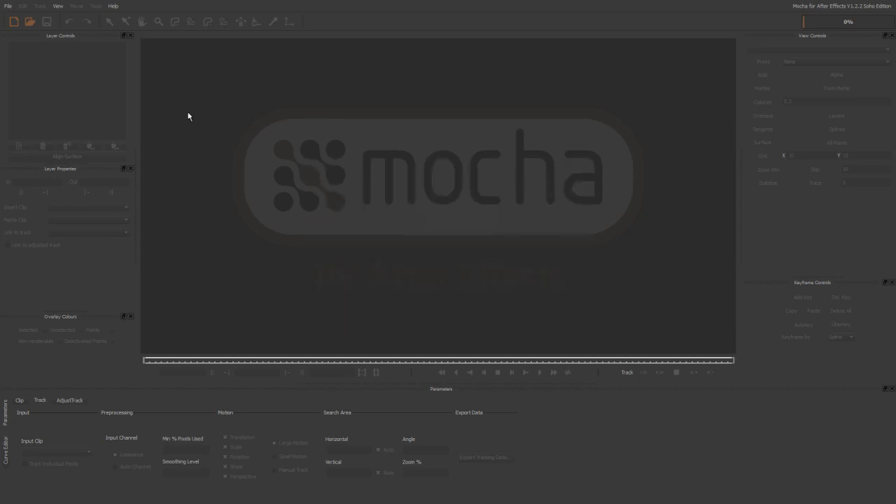
- Begin a new project and choose track footage background.mov as the clip to import
click(8, 7)
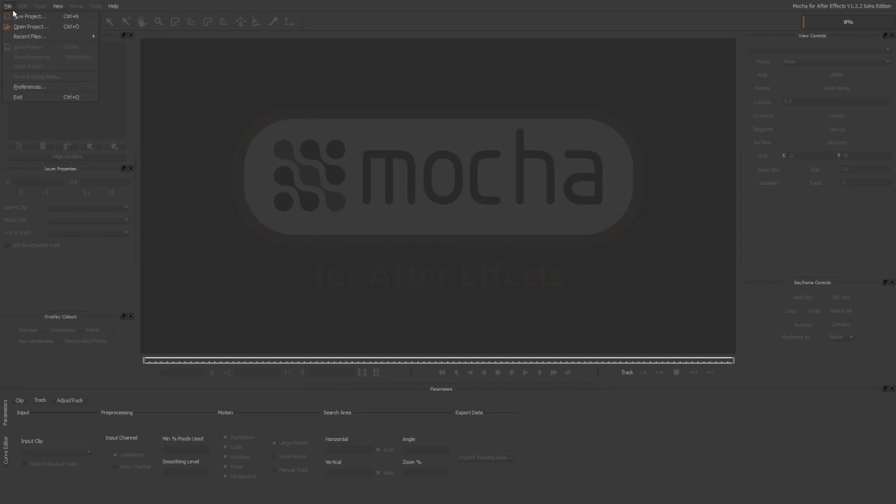
click(28, 16)
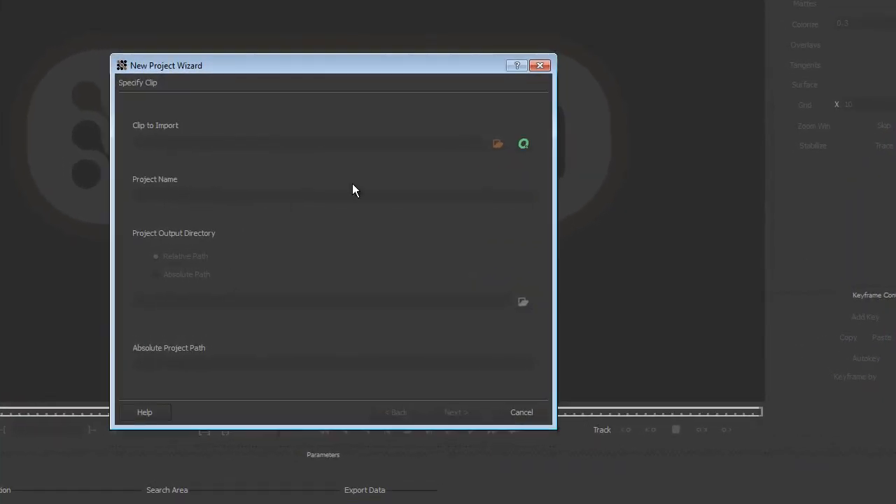
click(502, 144)
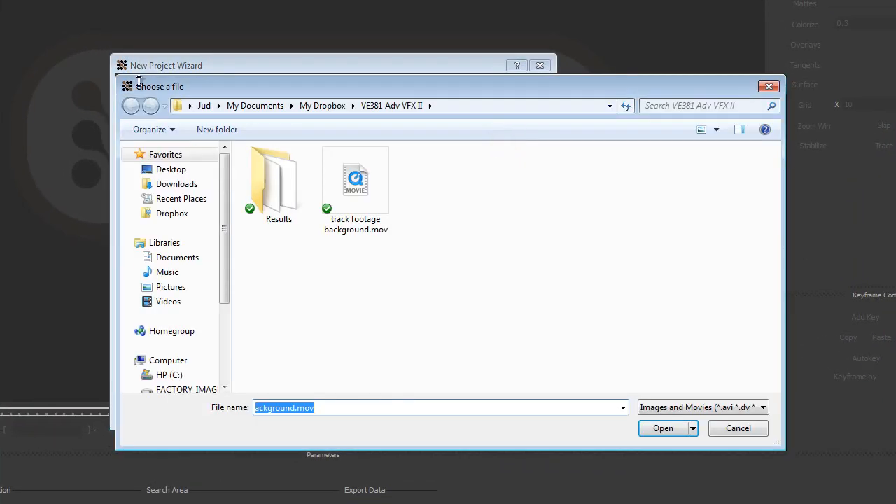
click(378, 175)
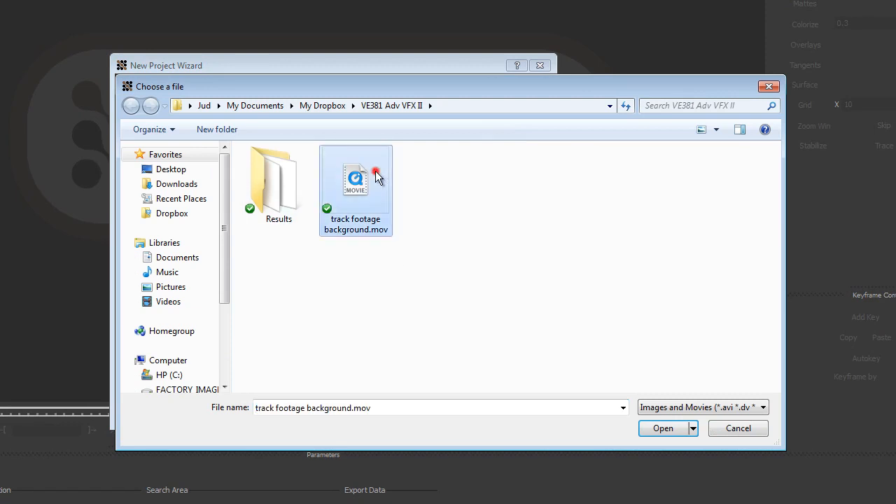
click(662, 428)
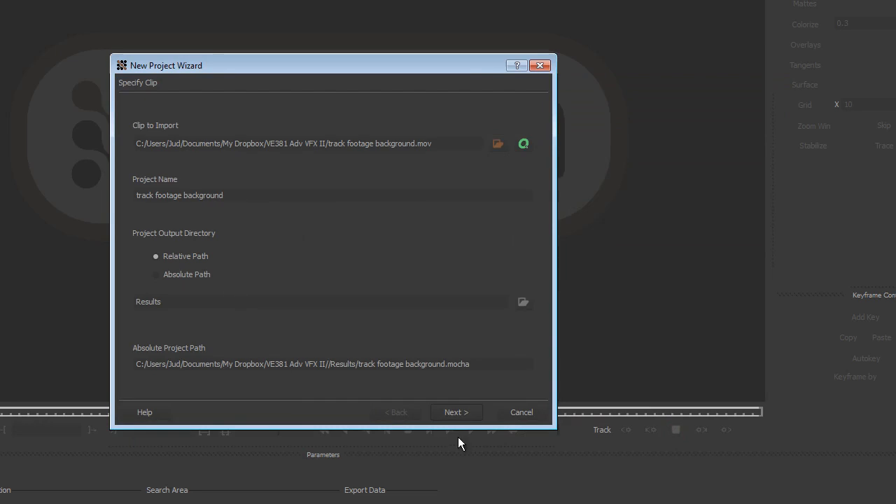
- Create the project over the existing file, using the full clip range and a frame rate of 29.97 fps
click(457, 412)
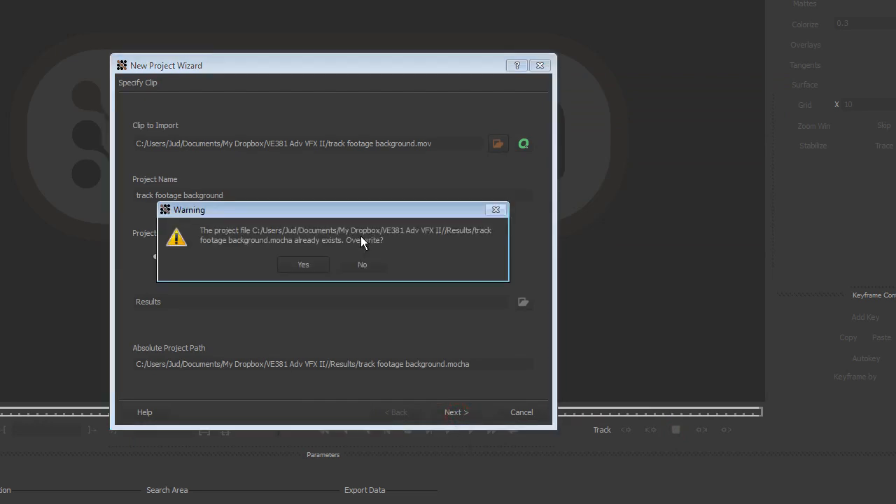
click(297, 265)
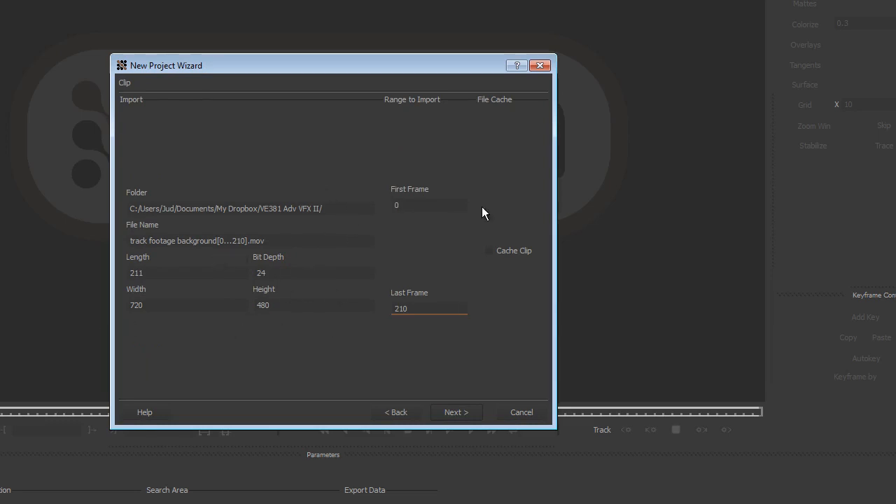
click(462, 408)
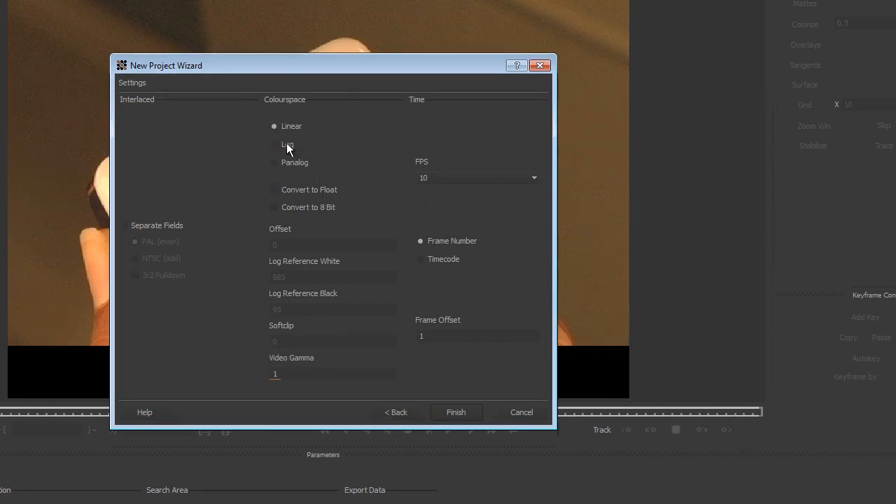
click(453, 177)
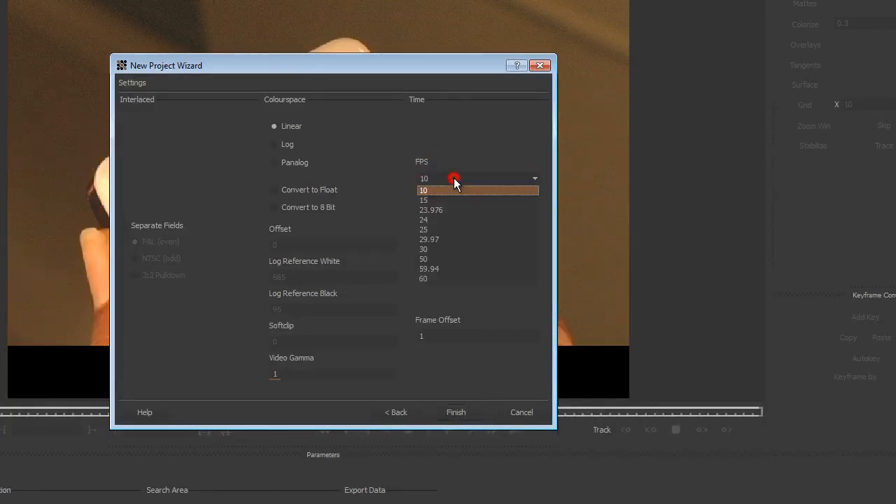
click(459, 238)
click(460, 417)
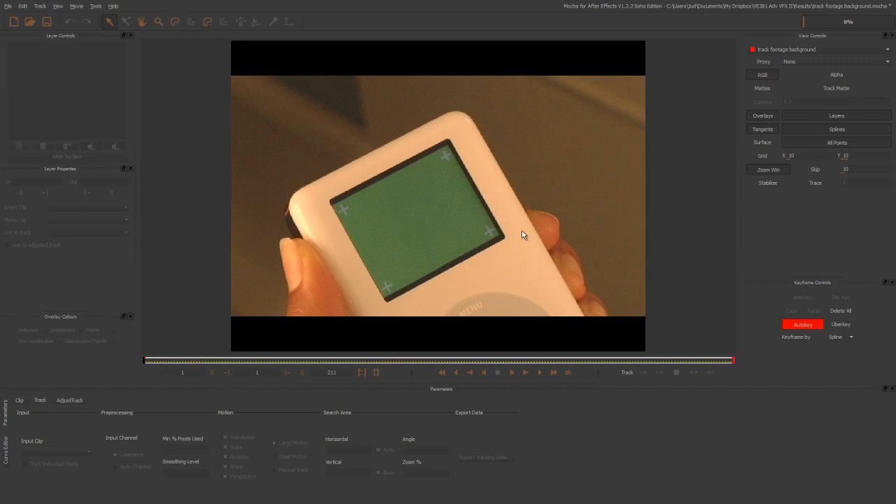
- Draw a closed four-point X-spline on the first frame, just outside the device's green screen
click(177, 23)
click(316, 197)
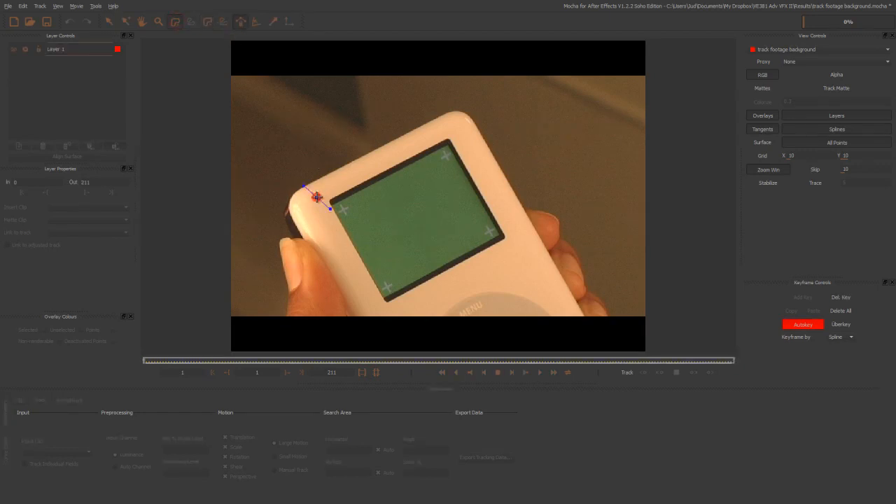
click(380, 309)
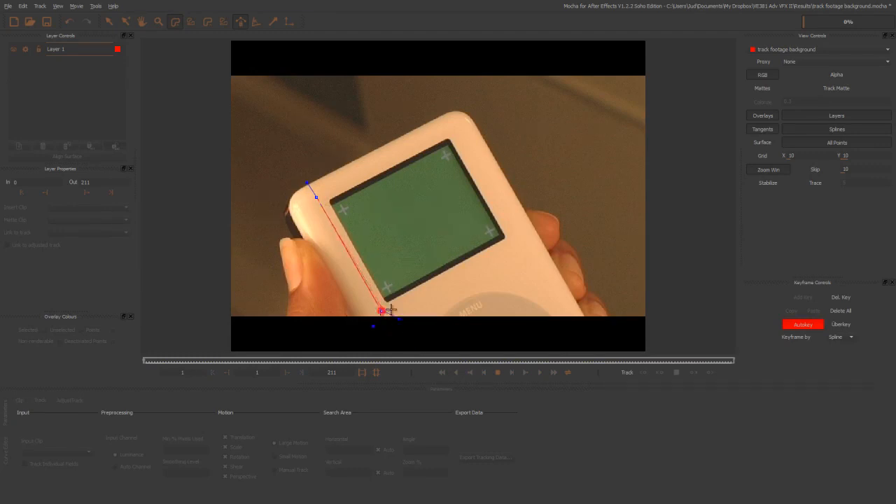
click(527, 230)
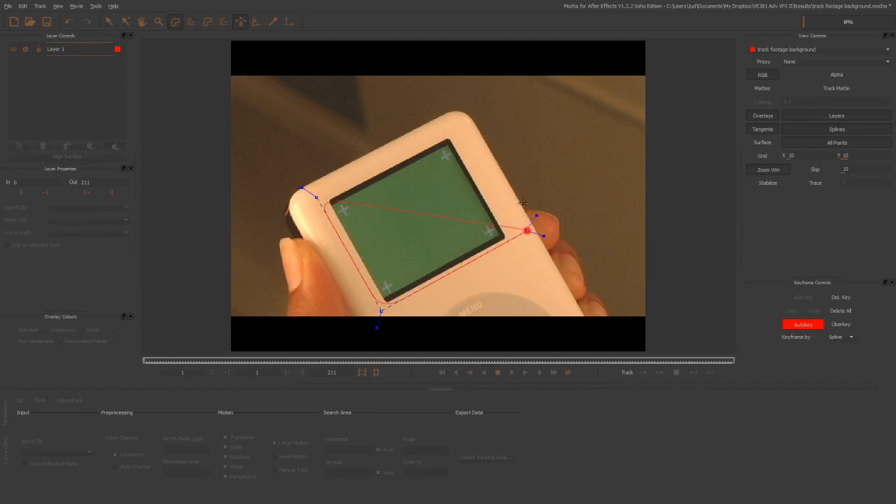
click(455, 125)
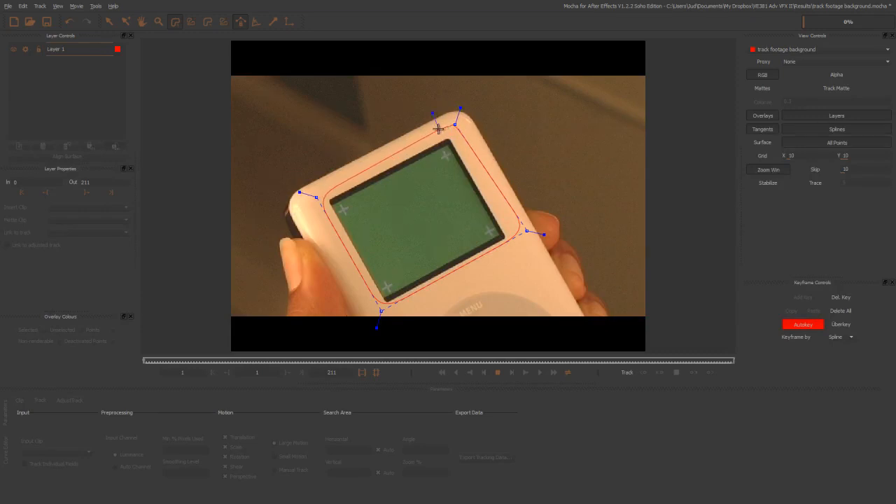
right_click(436, 131)
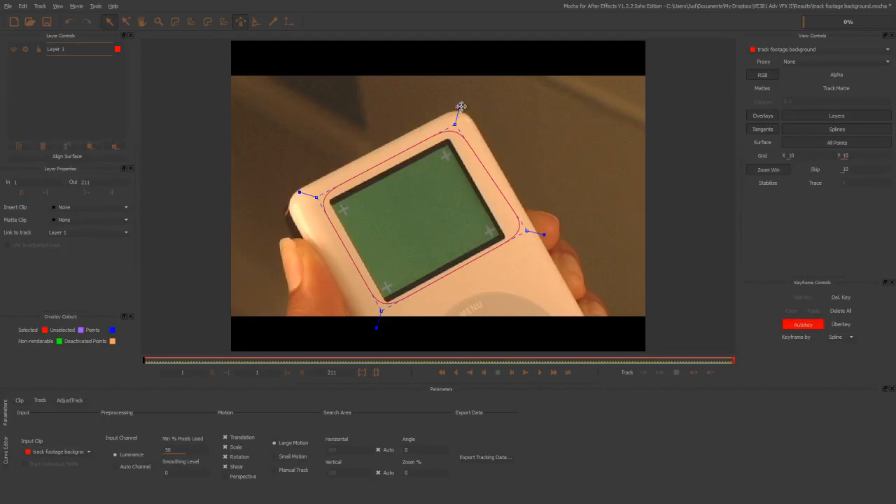
- Adjust the spline's corners around the green screen and track the layer forwards through the clip with Perspective motion enabled
drag(462, 106, 453, 112)
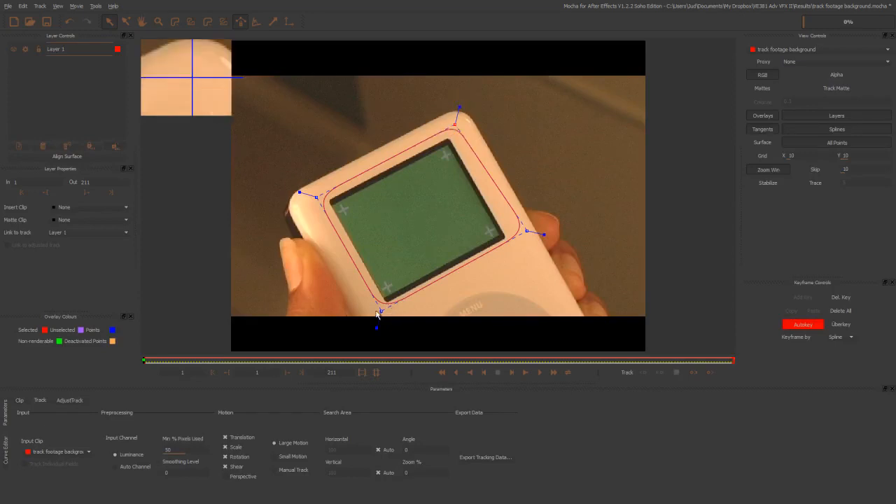
drag(382, 310, 378, 316)
drag(526, 230, 522, 241)
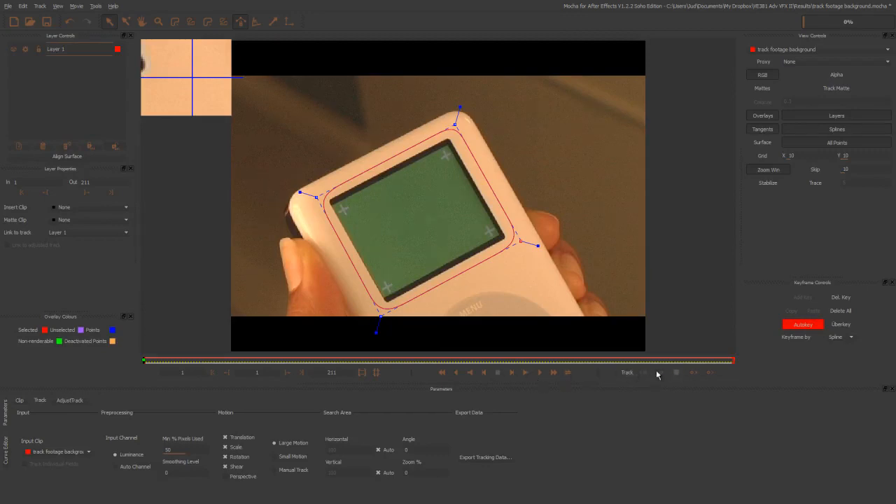
click(711, 374)
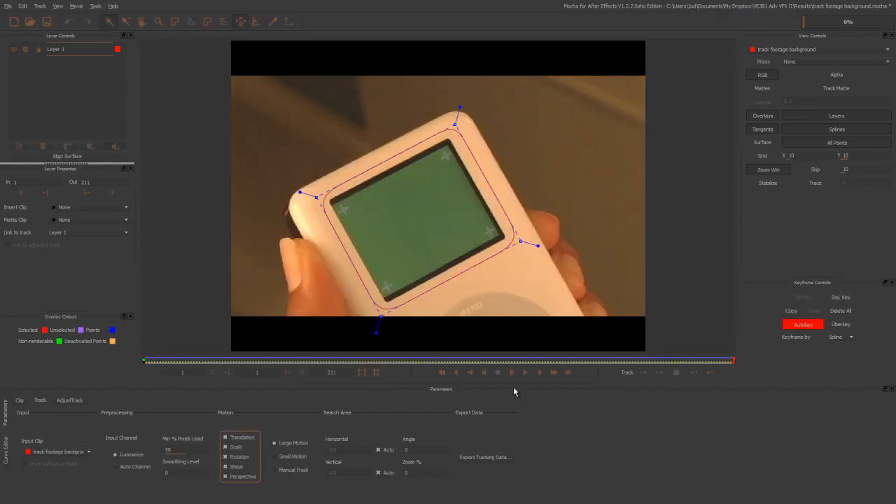
- Play back the tracked clip to check that the spline follows the device, and return to the first frame
click(540, 375)
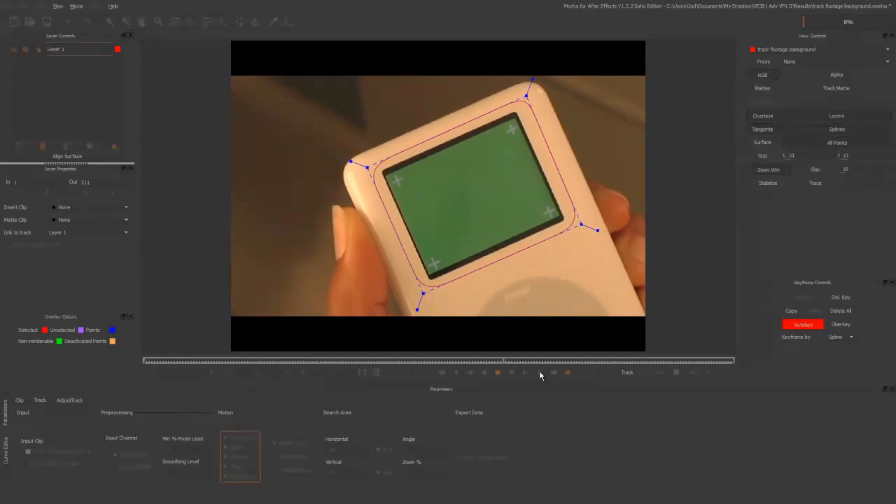
click(498, 373)
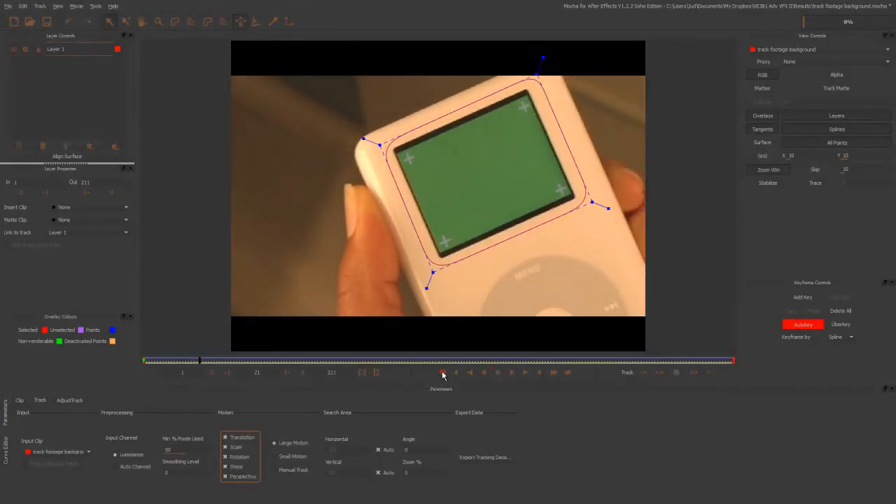
key(alt+Tab)
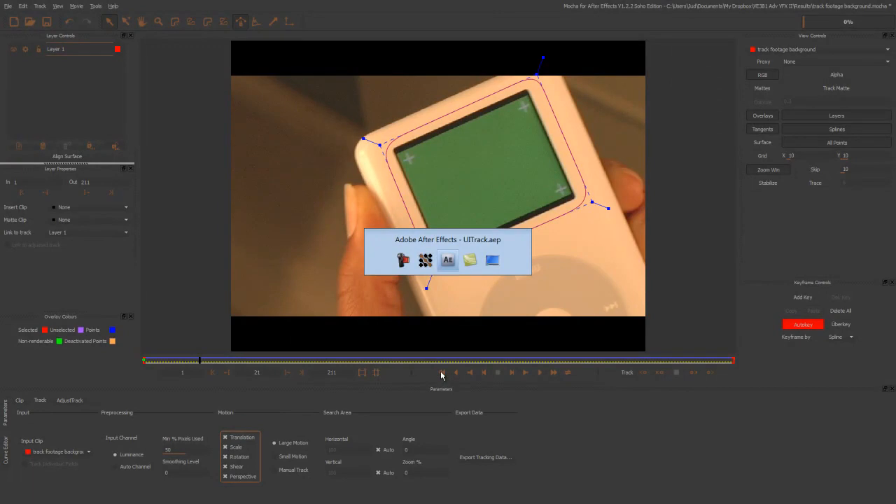
key(alt+Tab)
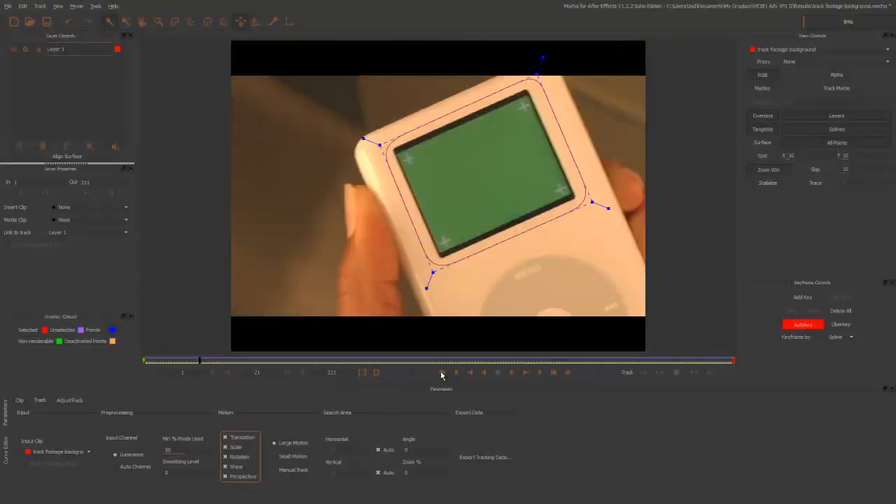
click(439, 373)
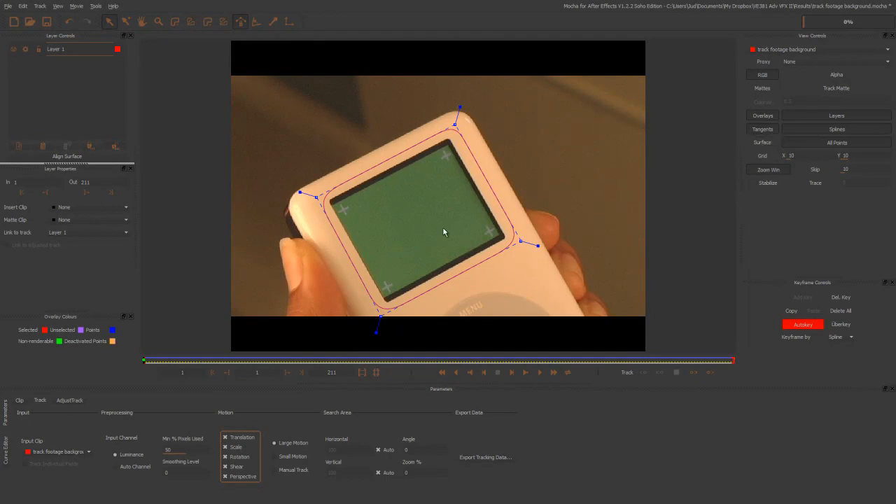
- Show the layer's surface and place its four corners on the corners of the device's green screen
click(756, 142)
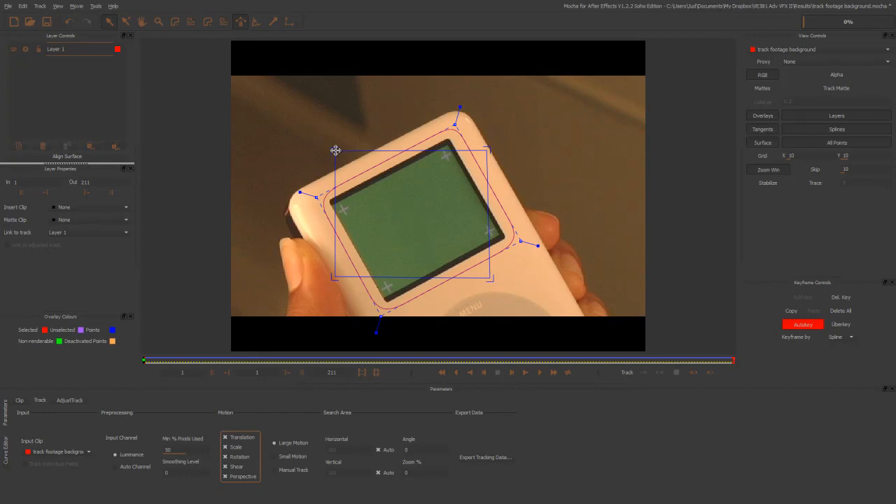
drag(335, 150, 333, 203)
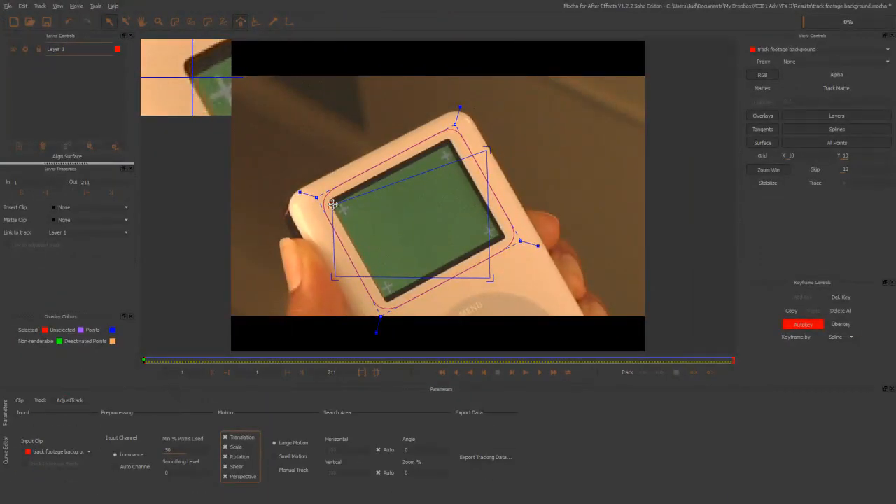
drag(333, 204, 333, 204)
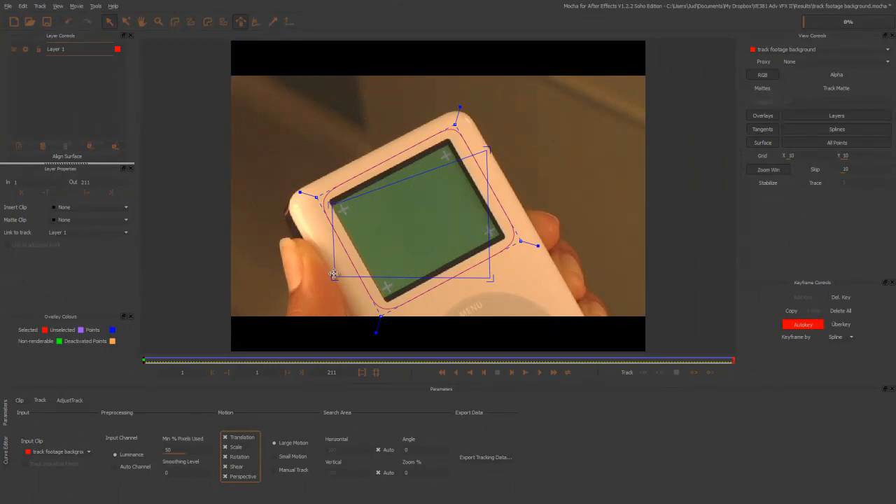
drag(334, 277, 385, 300)
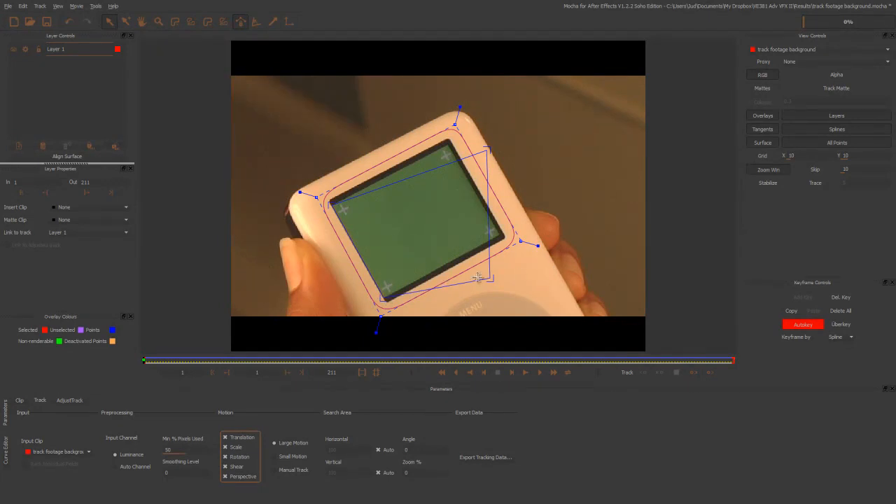
drag(489, 277, 500, 236)
drag(486, 148, 447, 143)
- Play back the clip and scrub back to frame 64 to check how the surface corners follow the screen
click(540, 373)
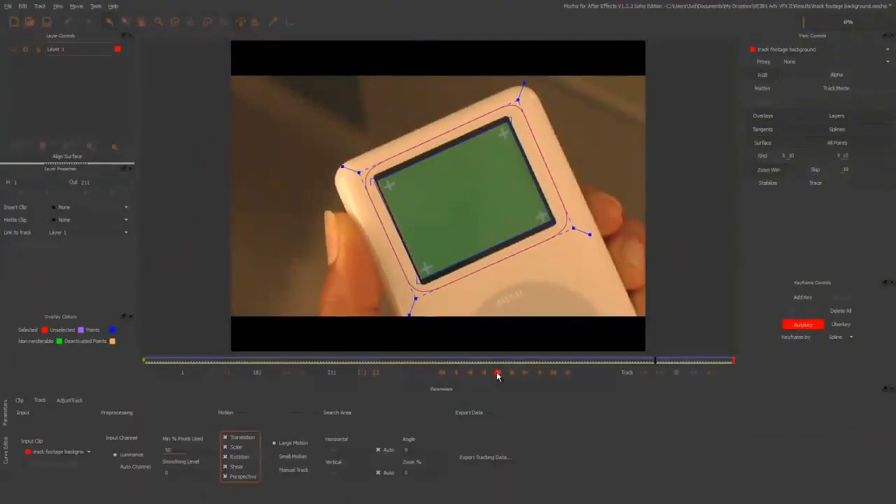
key(alt+Tab)
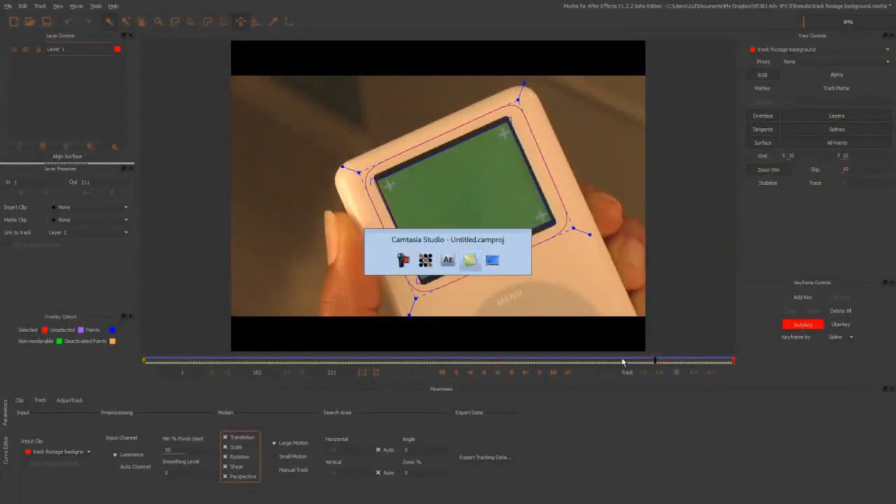
key(alt+Tab)
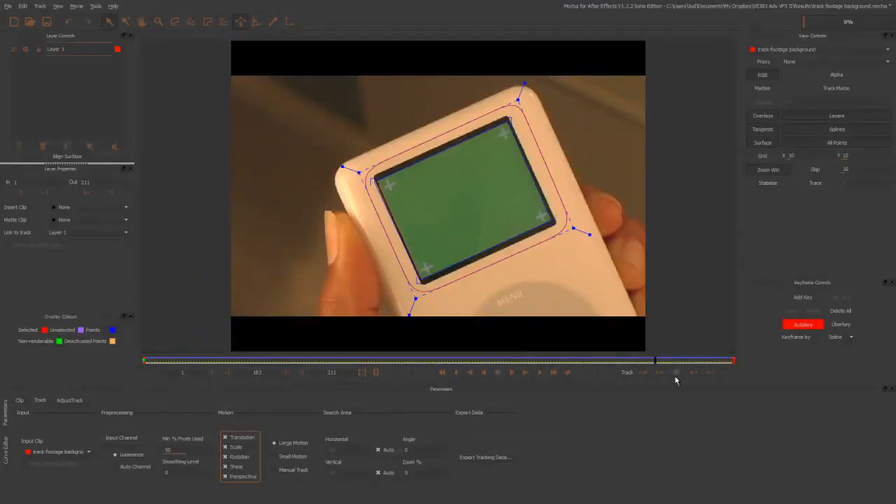
drag(653, 362, 319, 371)
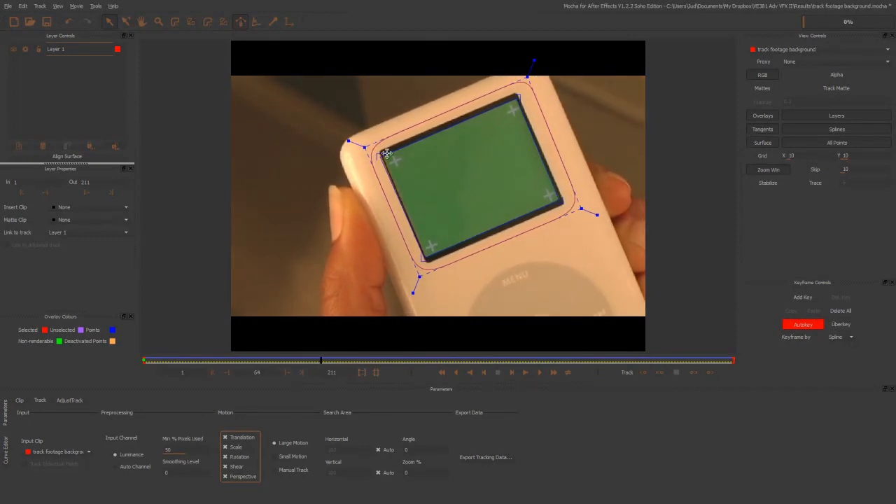
- Fine-tune the surface's upper-left corner on the green screen at frame 64 and play back the clip to check the fit
drag(380, 156, 383, 156)
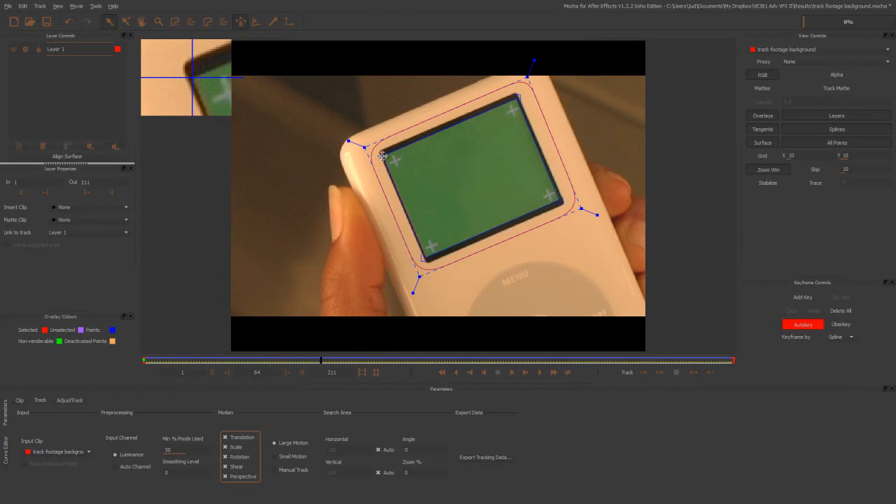
drag(382, 156, 382, 156)
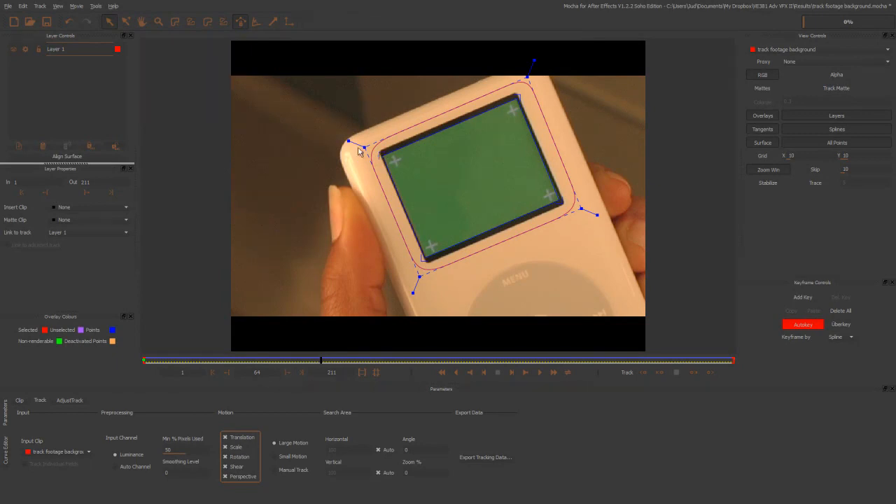
click(342, 362)
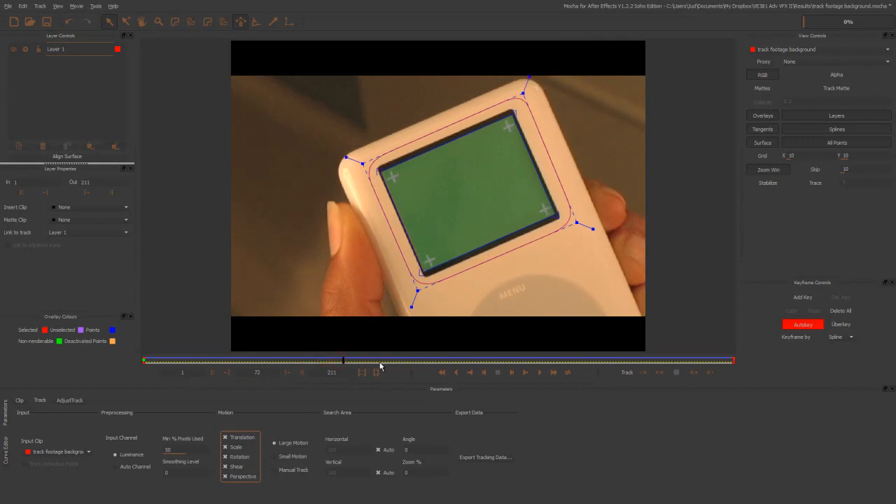
click(541, 373)
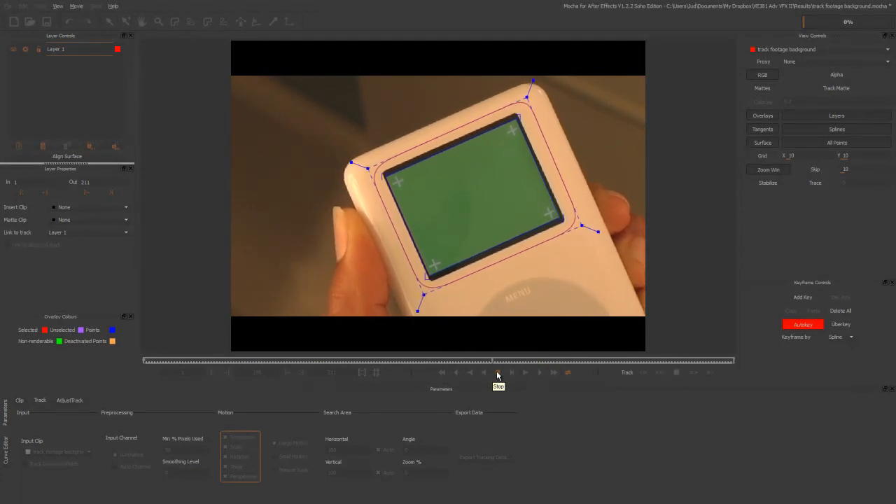
click(498, 376)
- Return to the first frame and export the tracking data to the clipboard as After Effects CS4 Corner Pin Data
key(alt+Tab)
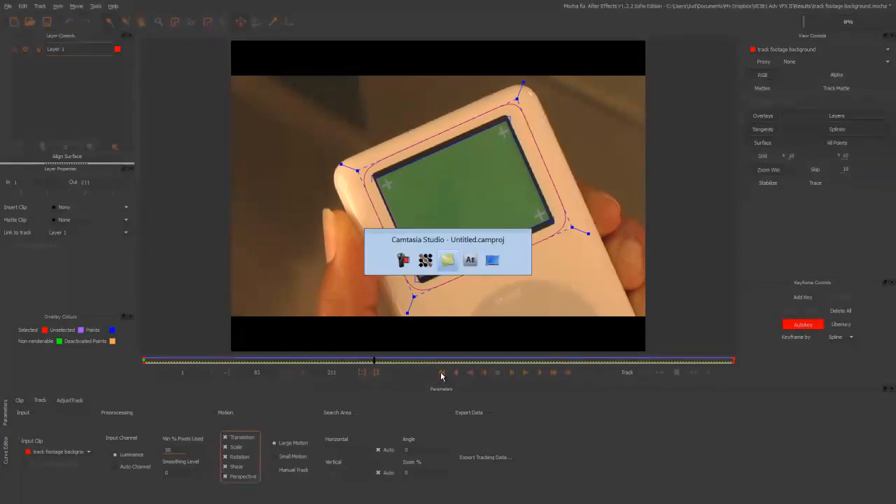
key(alt+Tab)
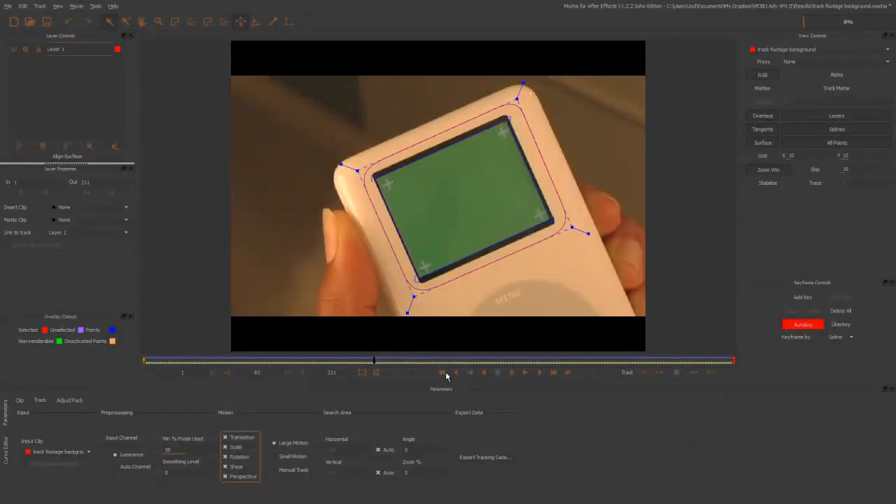
click(443, 373)
click(484, 458)
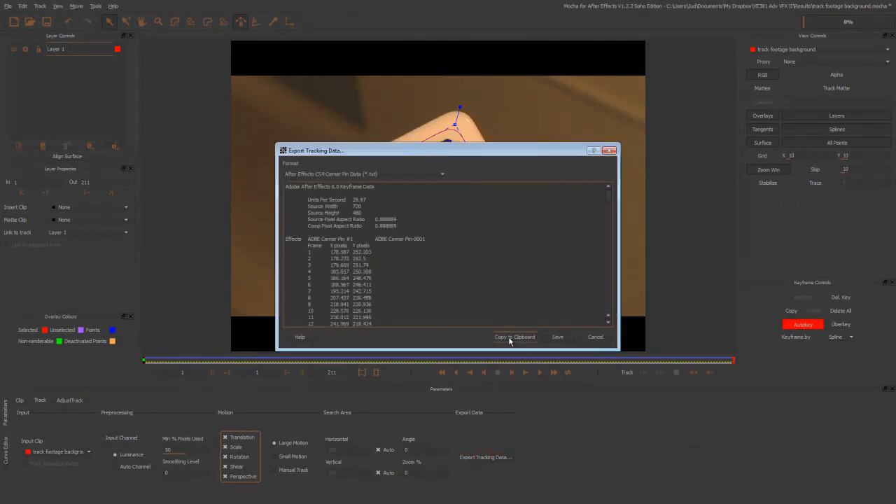
click(510, 338)
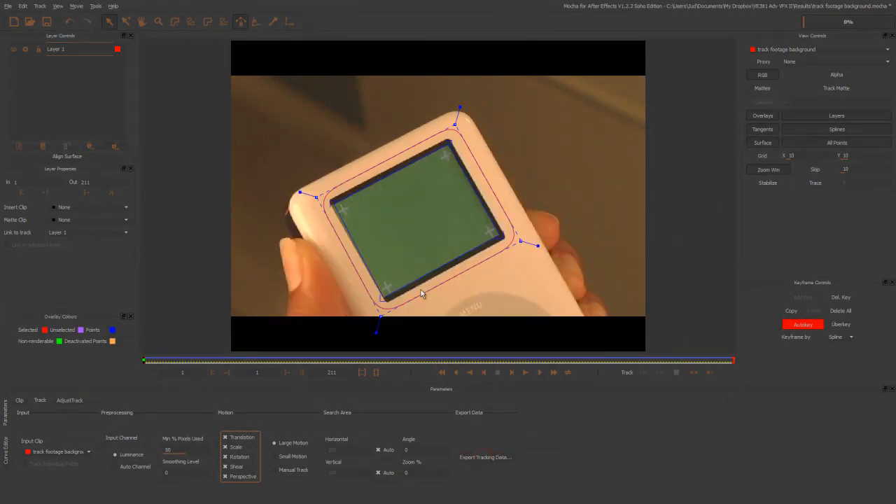
- Switch to After Effects, make the Interface layer visible in Final Comp and paste the corner pin tracking data onto it
key(alt+Tab)
key(alt+Tab)
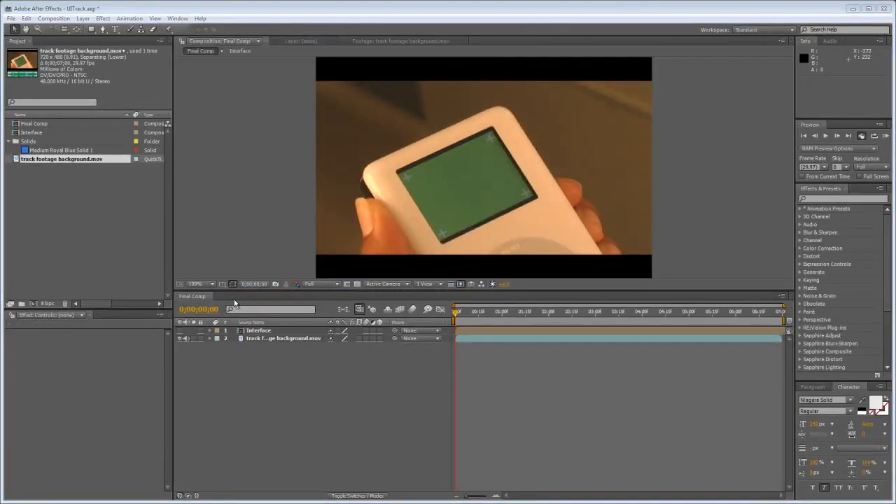
click(268, 332)
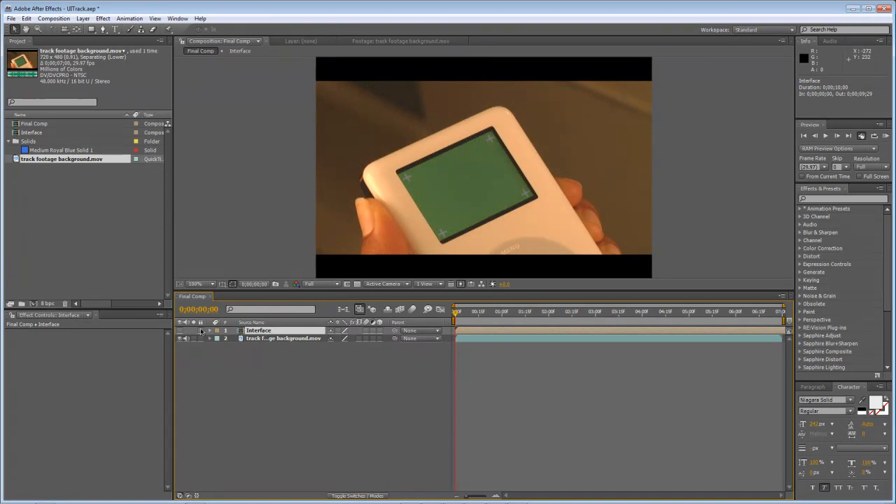
click(179, 330)
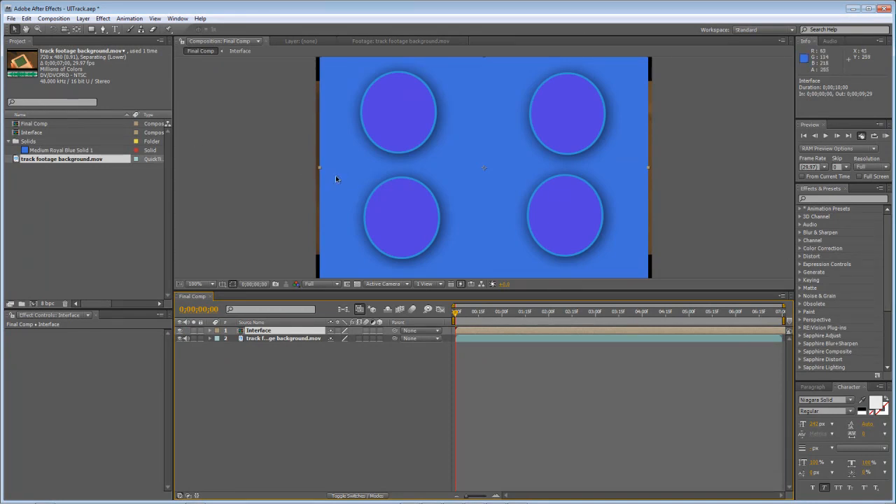
click(27, 19)
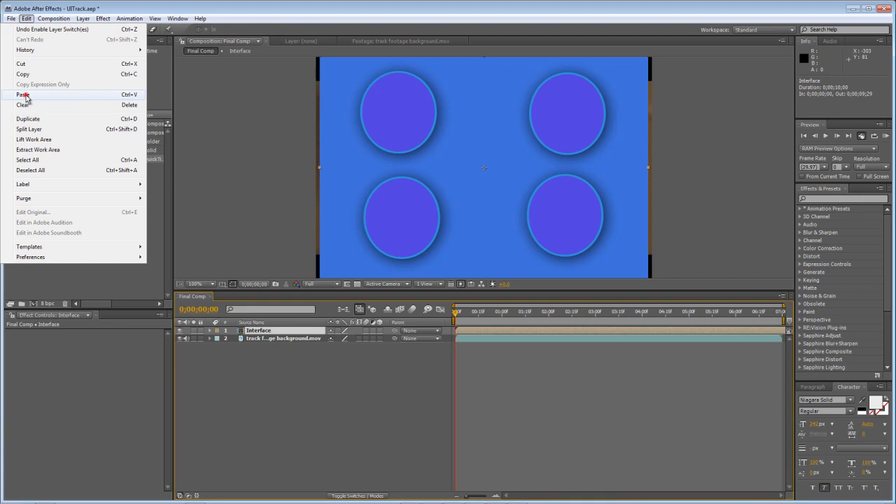
click(25, 94)
- Scrub through and preview Final Comp to check how the pinned interface follows the device's screen
drag(466, 321, 596, 333)
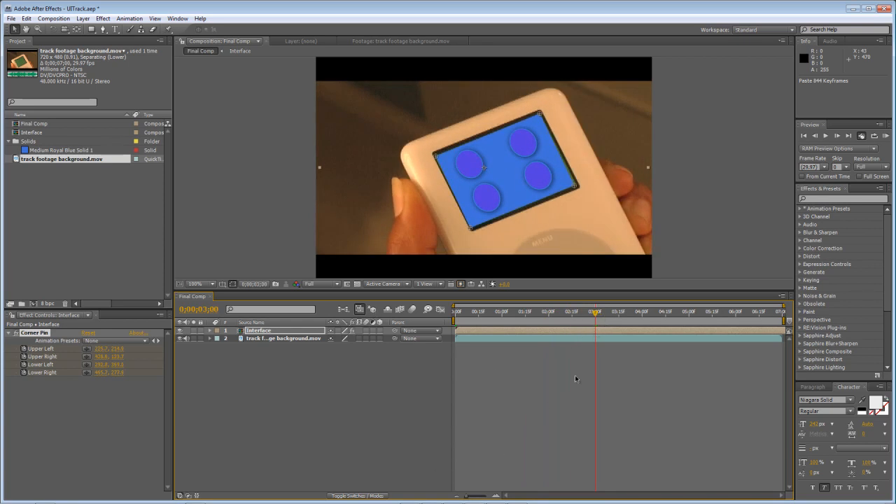
click(825, 135)
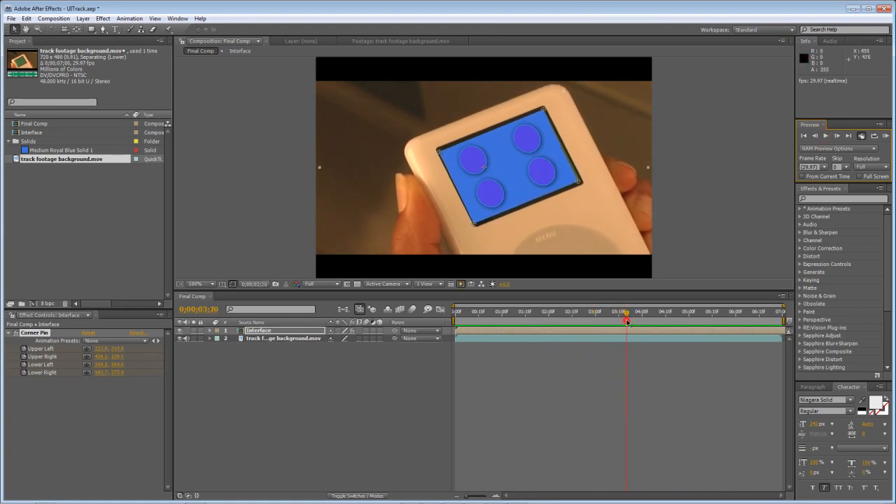
drag(751, 322, 512, 342)
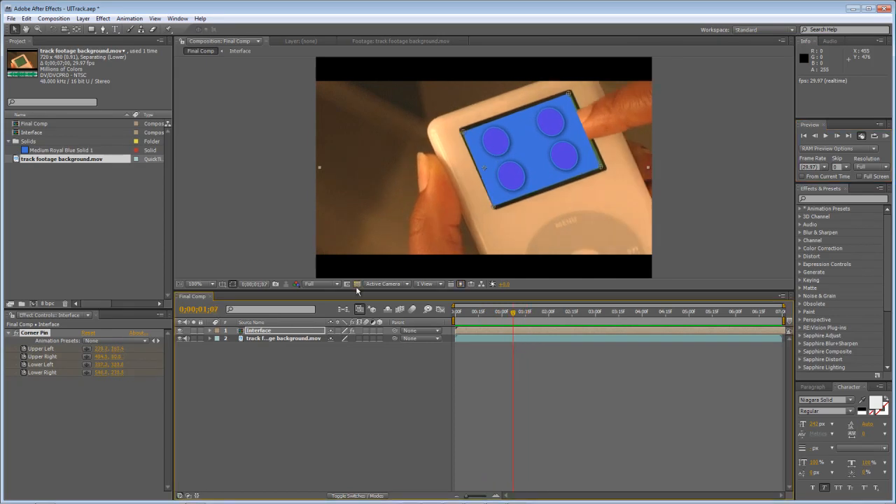